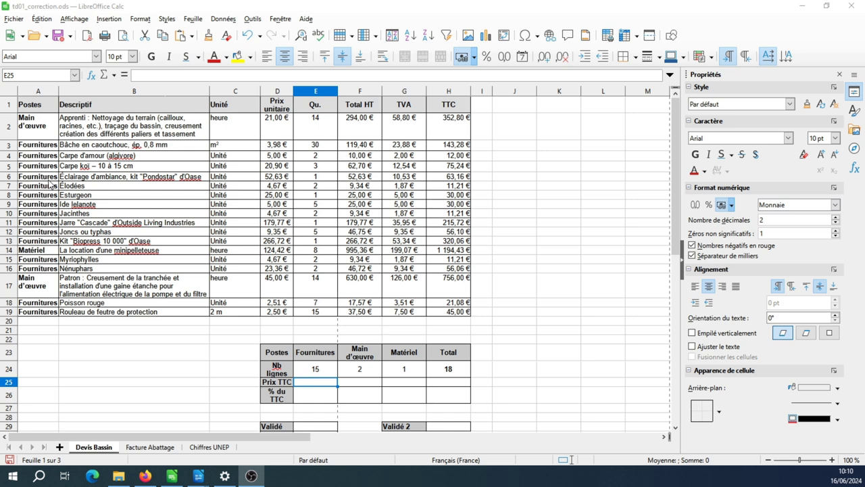
- Start a SOMME.SI formula in cell E25, finding the function by searching for somme
click(92, 76)
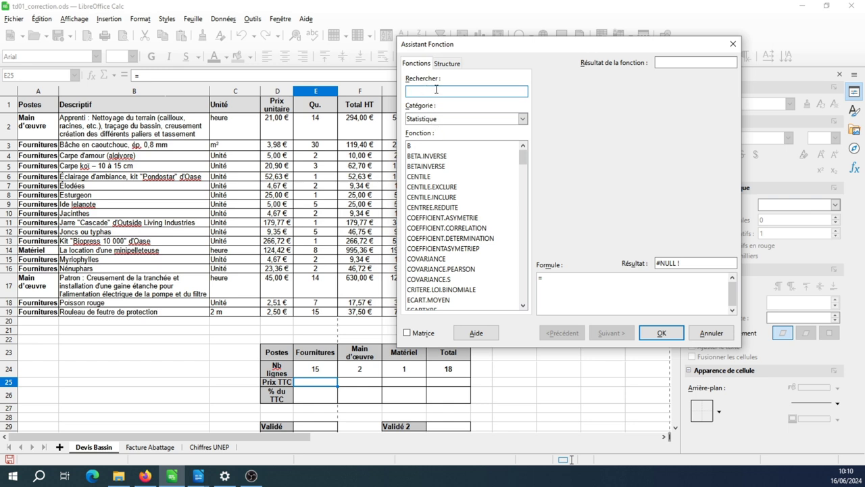
text(somme)
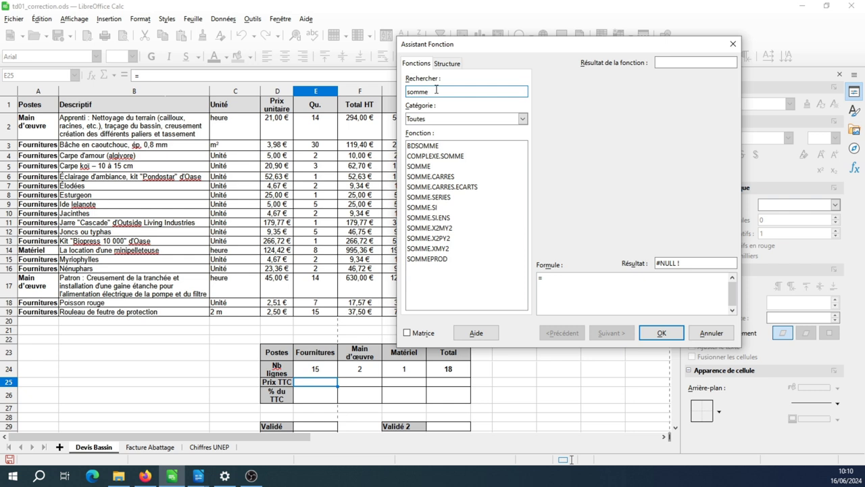
click(433, 207)
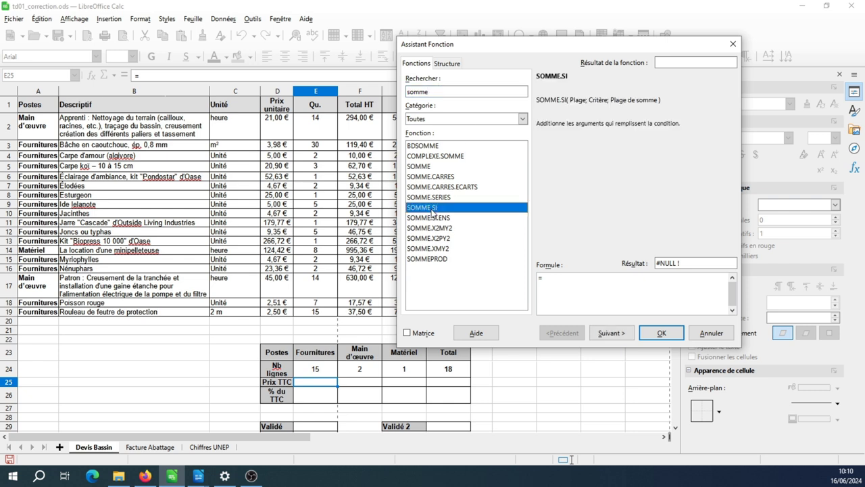
click(621, 333)
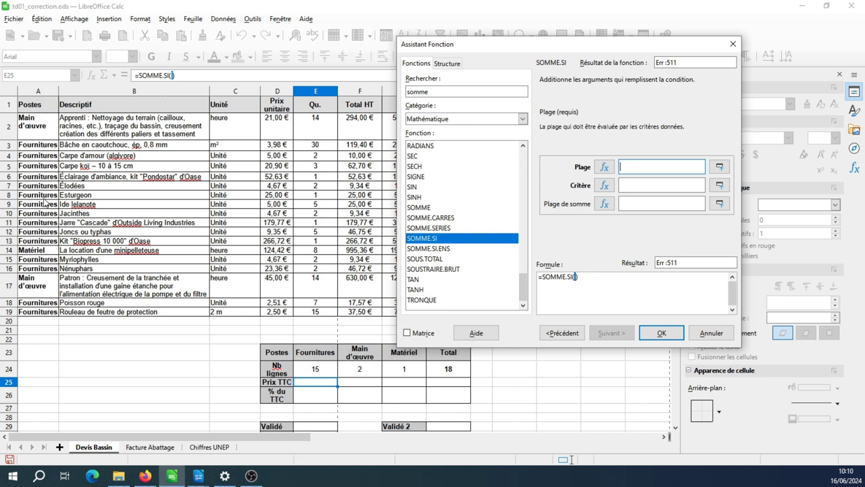
- Complete the E25 formula with range A$2:A$19, criterion E23 and sum range H$2:H$19
click(31, 127)
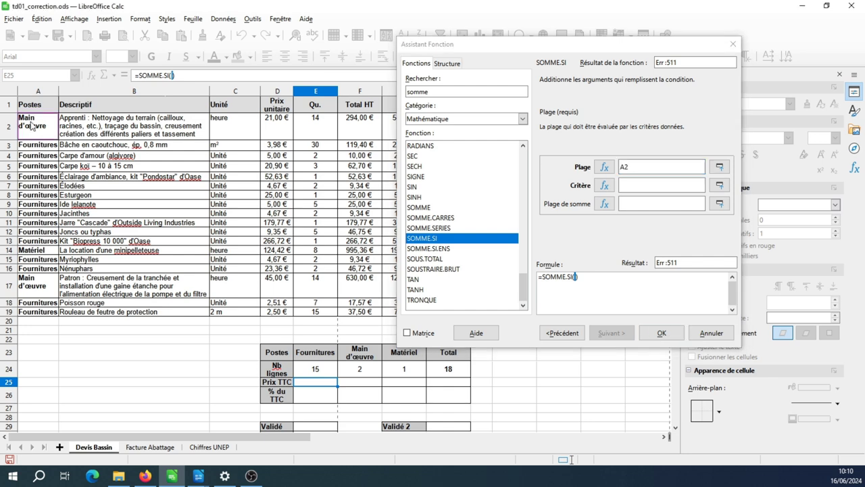
drag(31, 127, 29, 316)
key(Tab)
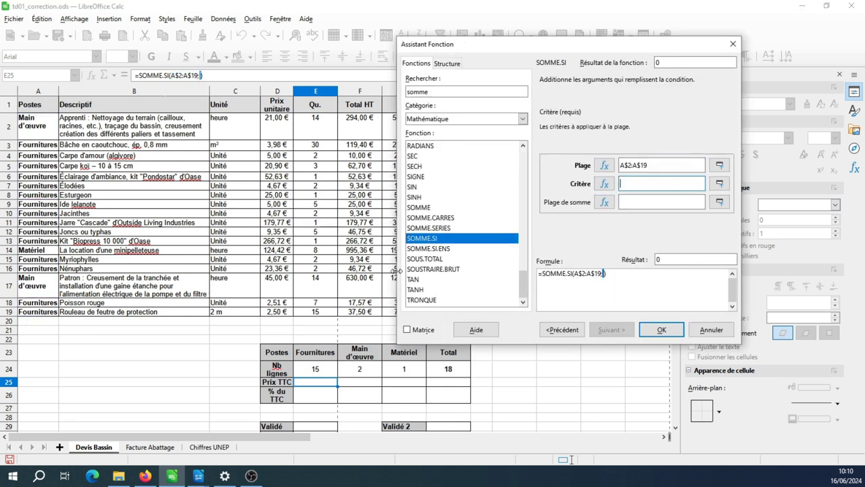
click(320, 355)
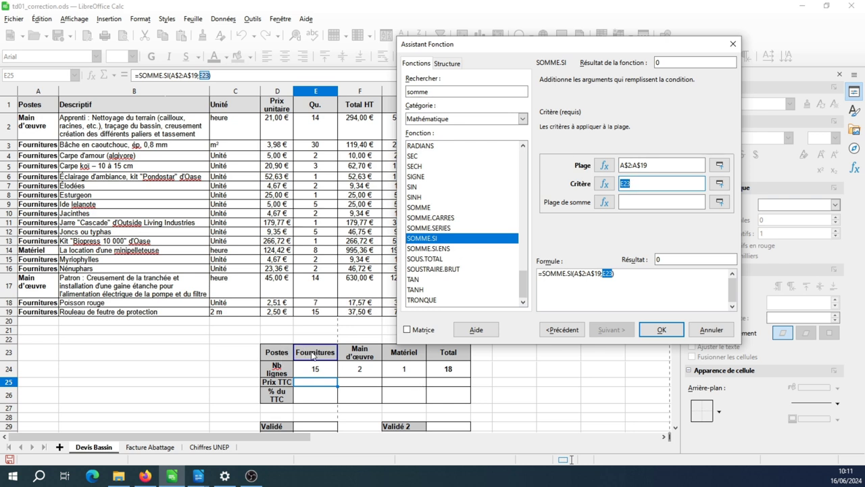
click(622, 202)
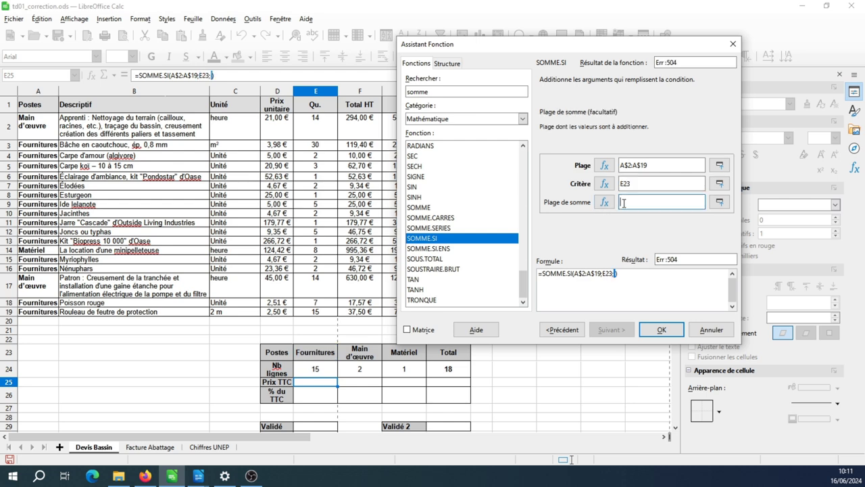
drag(532, 45, 618, 42)
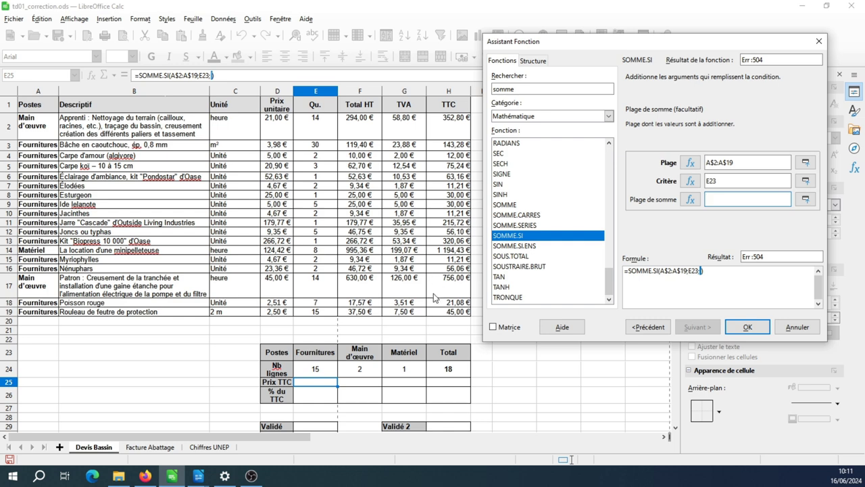
drag(443, 128, 445, 314)
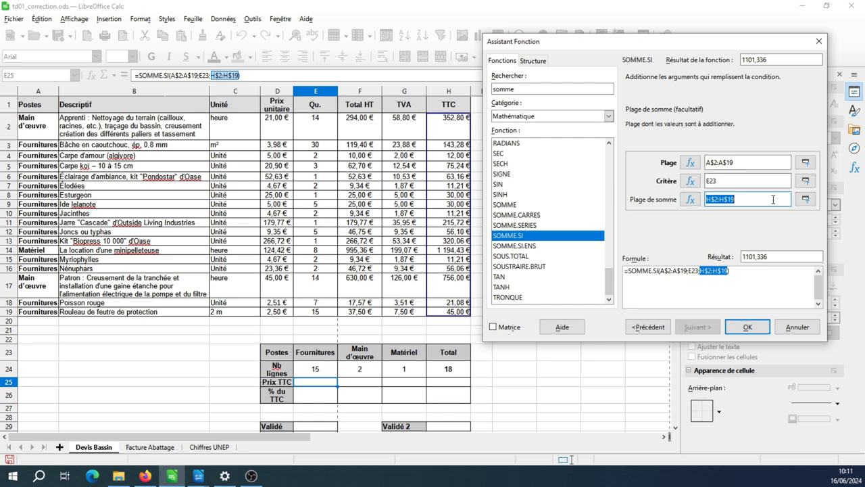
click(748, 327)
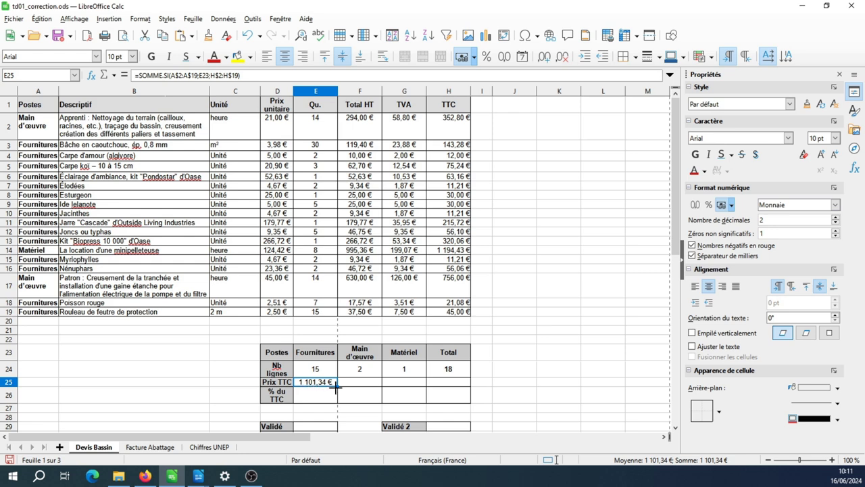
- Copy the Prix TTC formula from E25 to F25 and check the references of the copy
drag(336, 386, 368, 386)
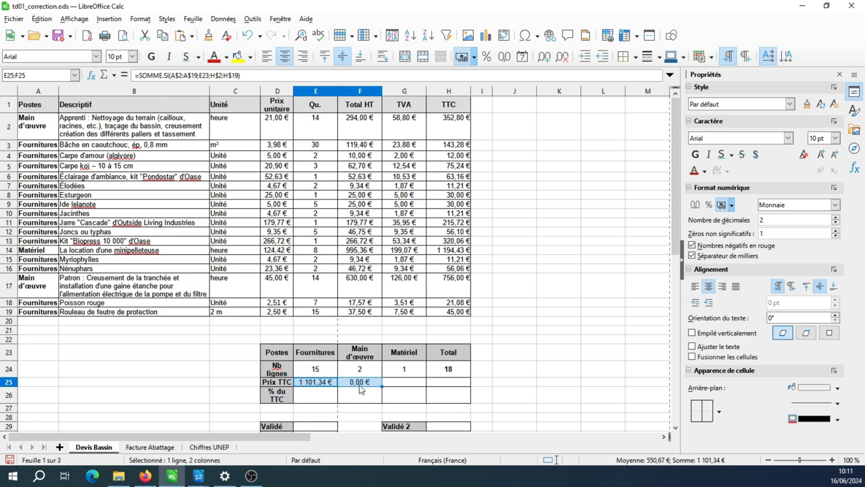
double_click(369, 384)
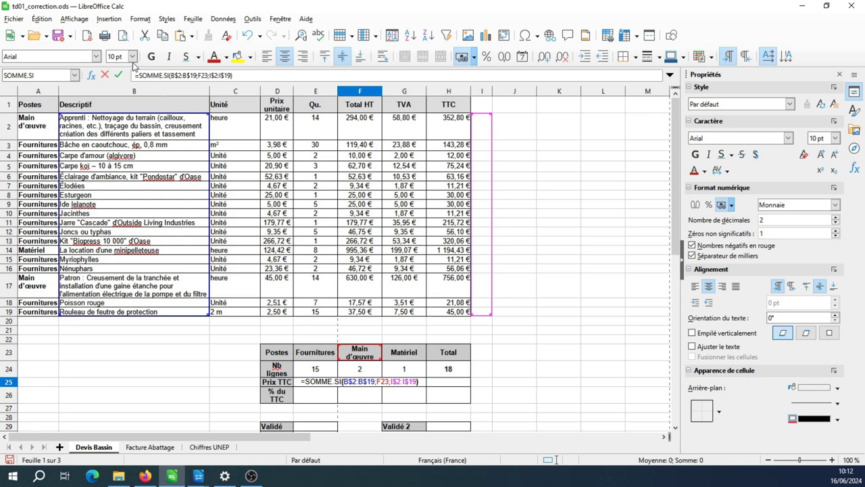
key(Escape)
- Change the ranges in the E25 formula to $A2:$A19 and $H2:$H19, and fill it across to G25
click(317, 384)
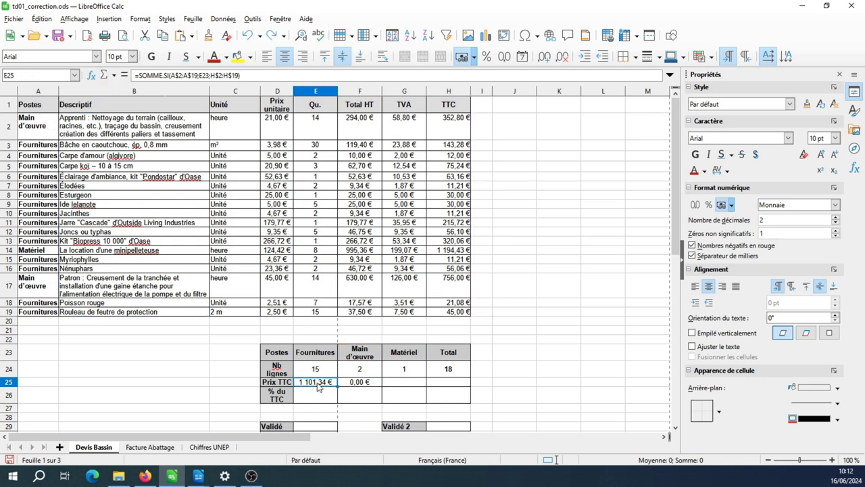
double_click(318, 384)
click(171, 75)
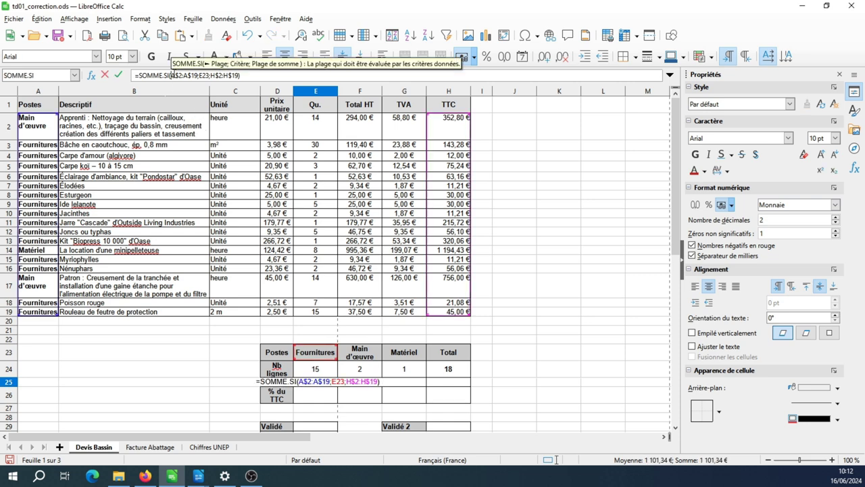
key(shift+F4)
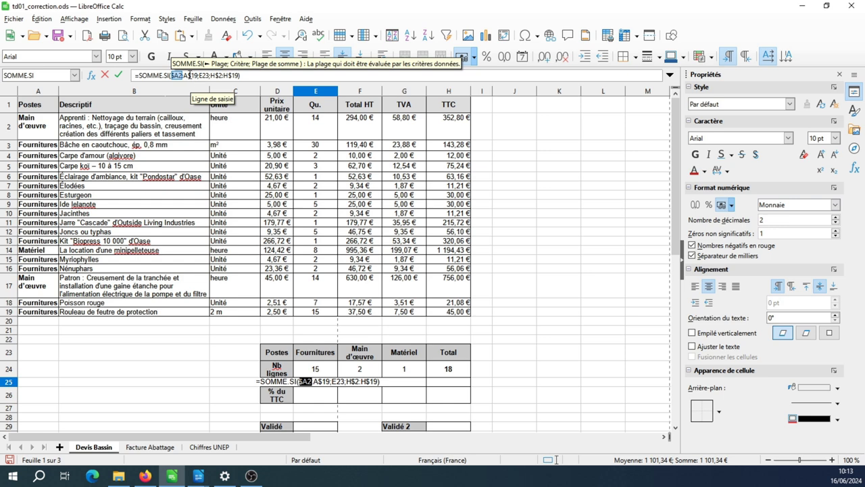
click(190, 76)
key(shift+F4)
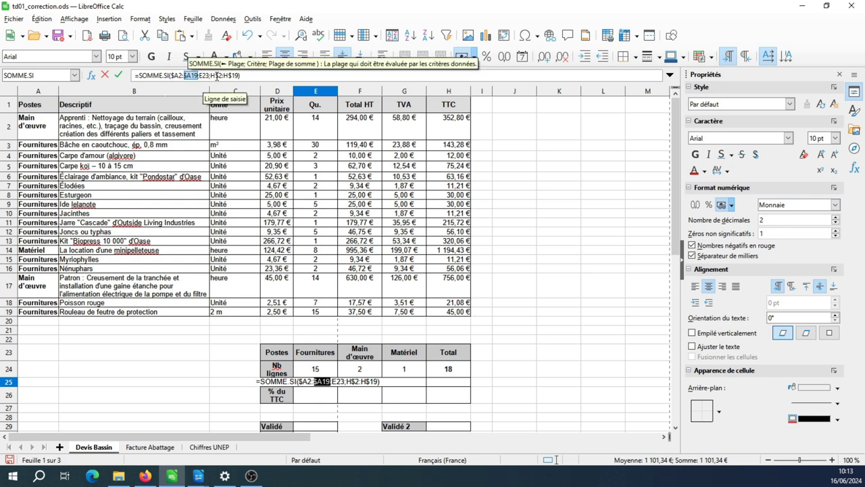
click(215, 76)
key(shift+F4)
click(232, 75)
key(shift+F4)
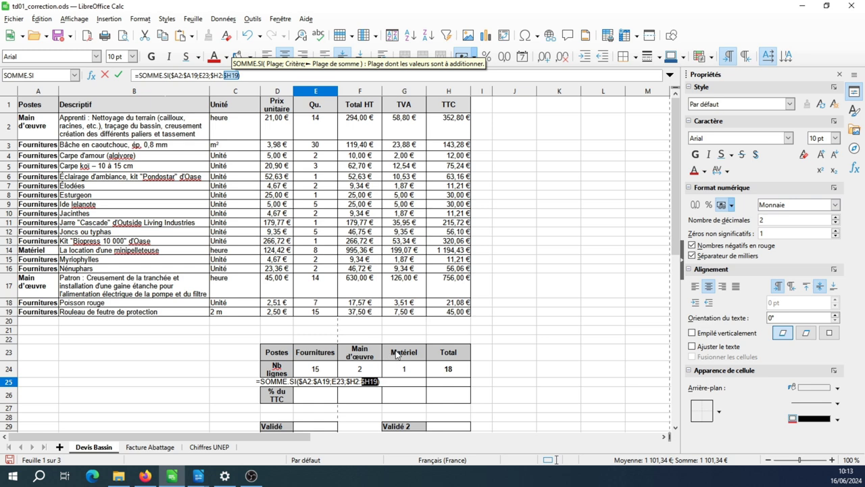
click(118, 77)
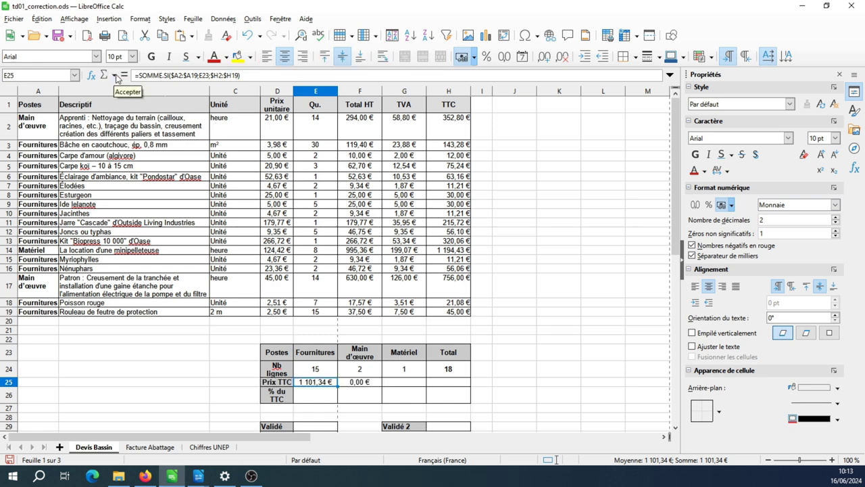
drag(338, 386, 411, 389)
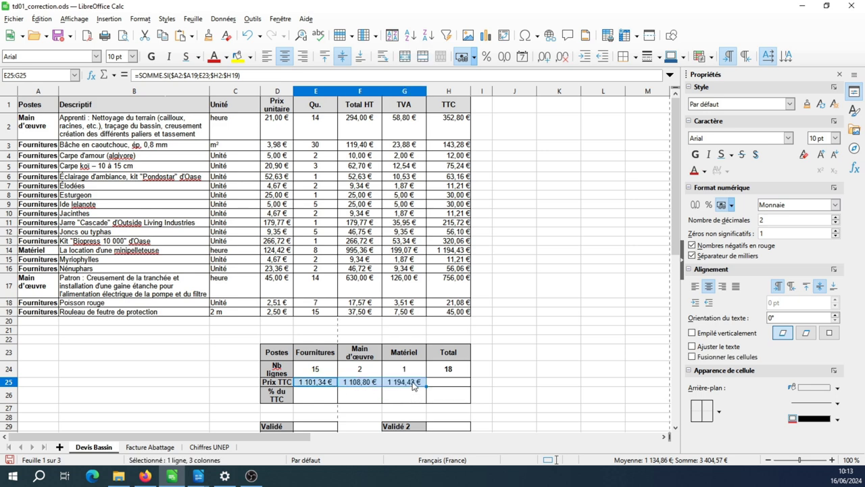
click(413, 384)
- Copy the Total formula from H24 down to H25 and format H25 as currency
click(450, 375)
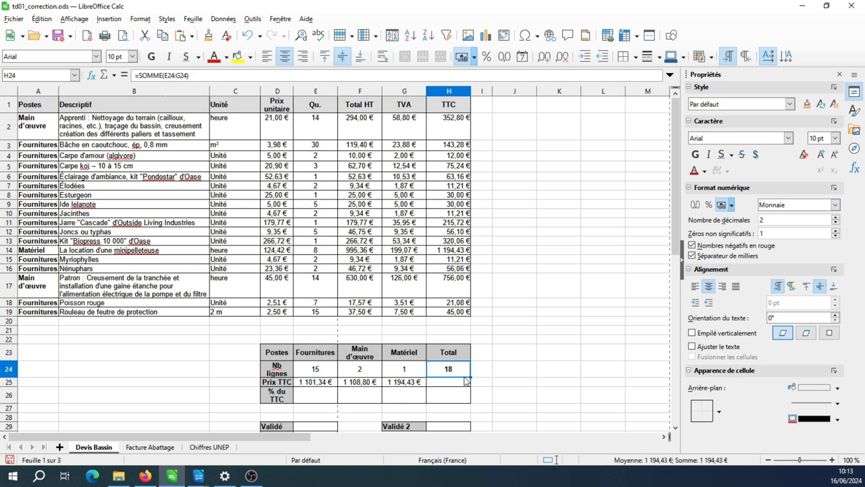
drag(470, 374, 465, 389)
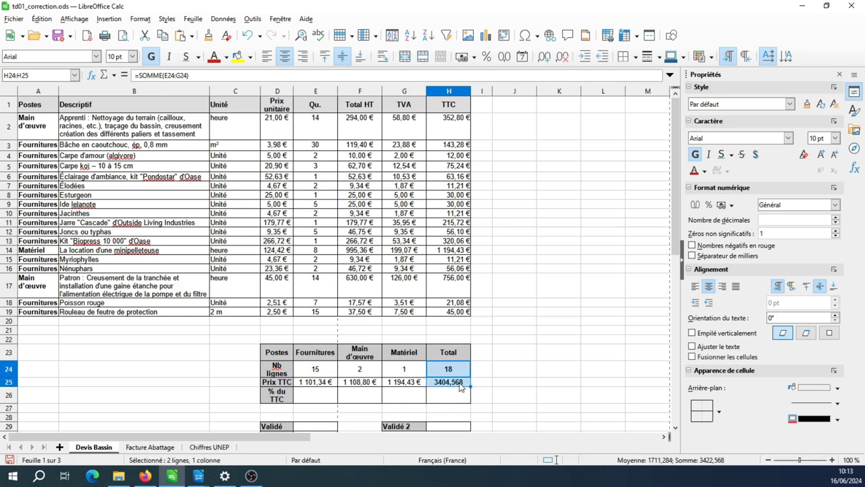
click(459, 387)
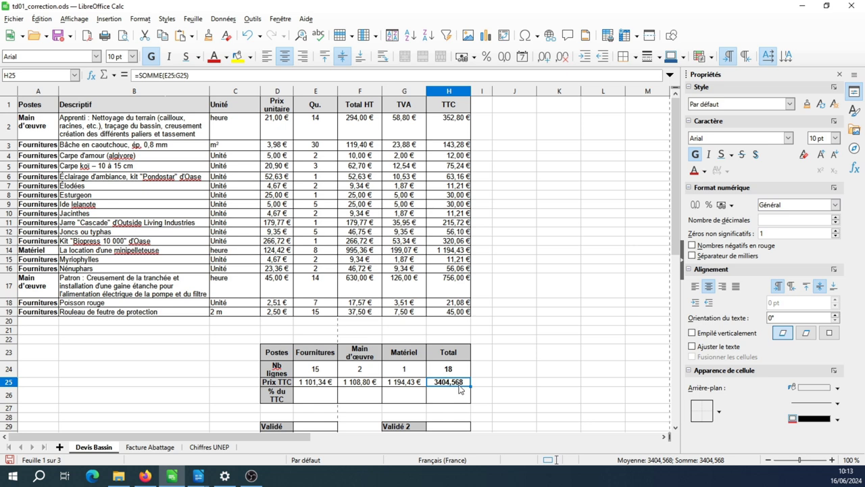
click(463, 60)
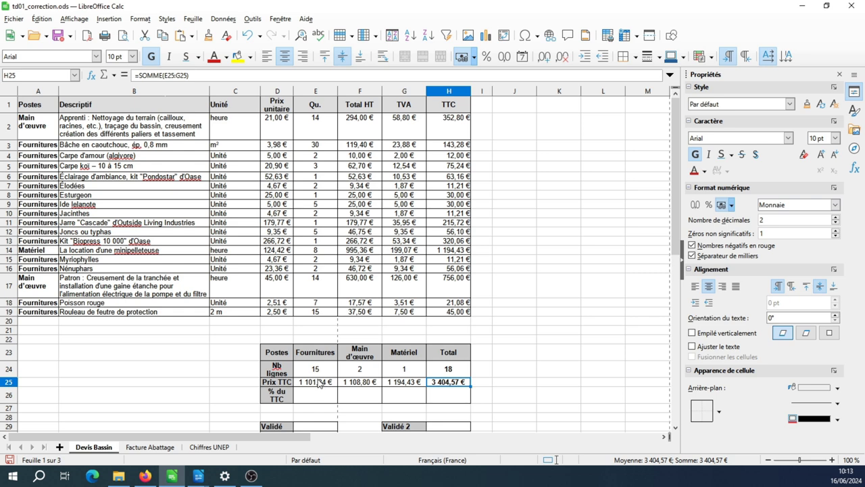
- Review the cell ranges referenced by the SOMME.SI formula in E25
click(320, 383)
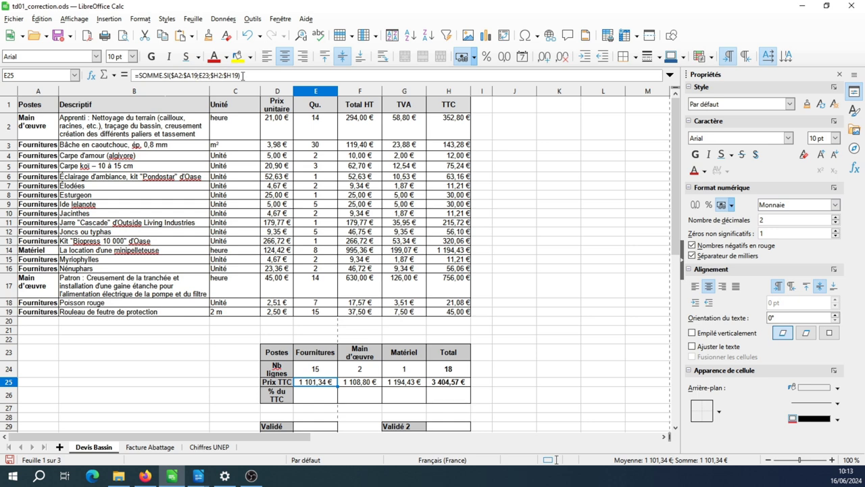
click(242, 76)
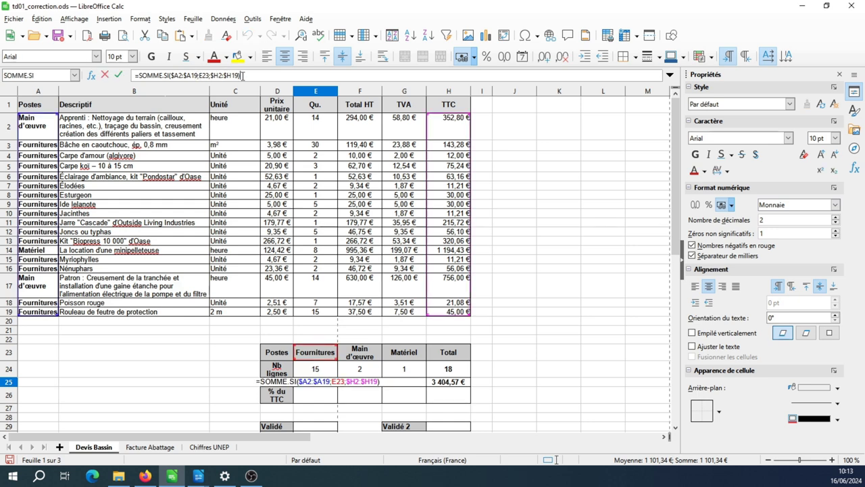
click(118, 75)
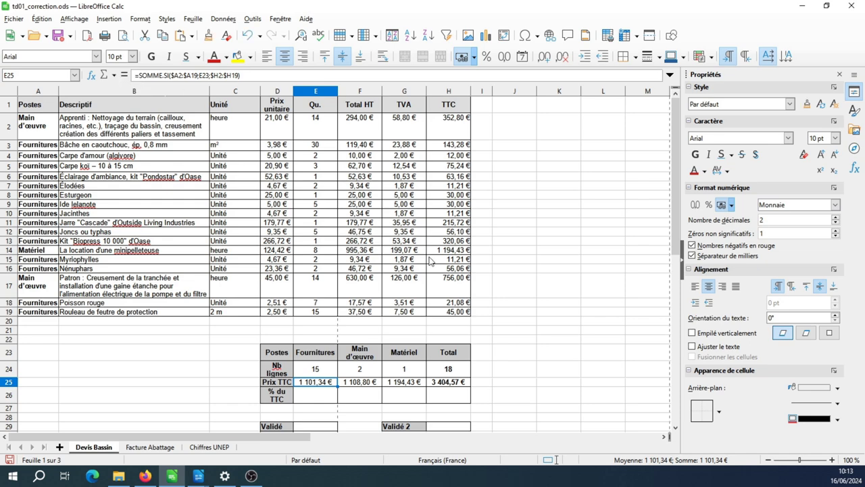